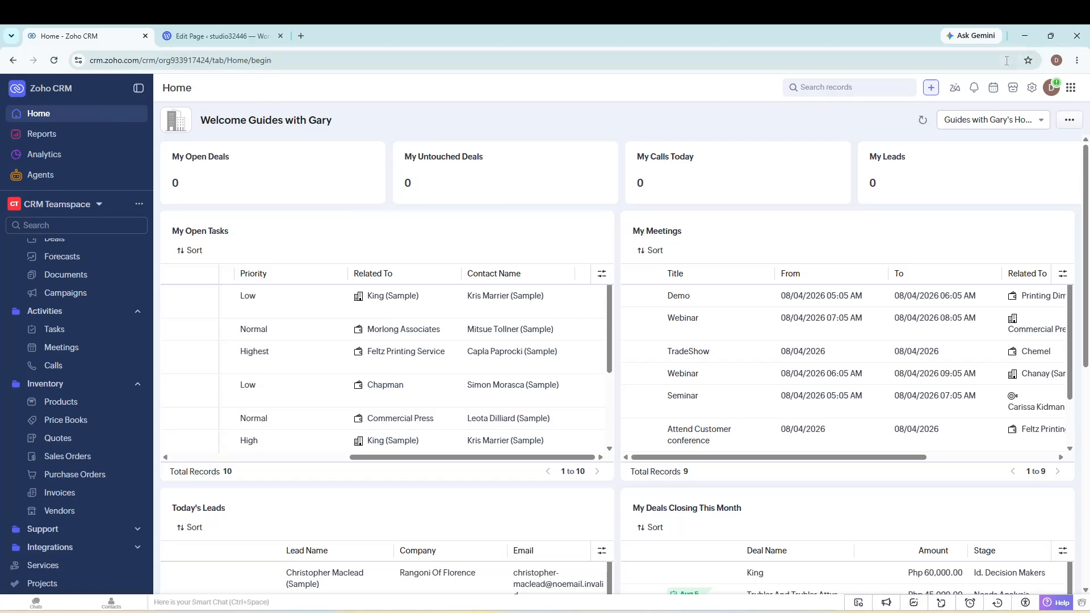
Create a new webform named "gary" for the Leads module in the CRM's webform setup
left_click(1032, 88)
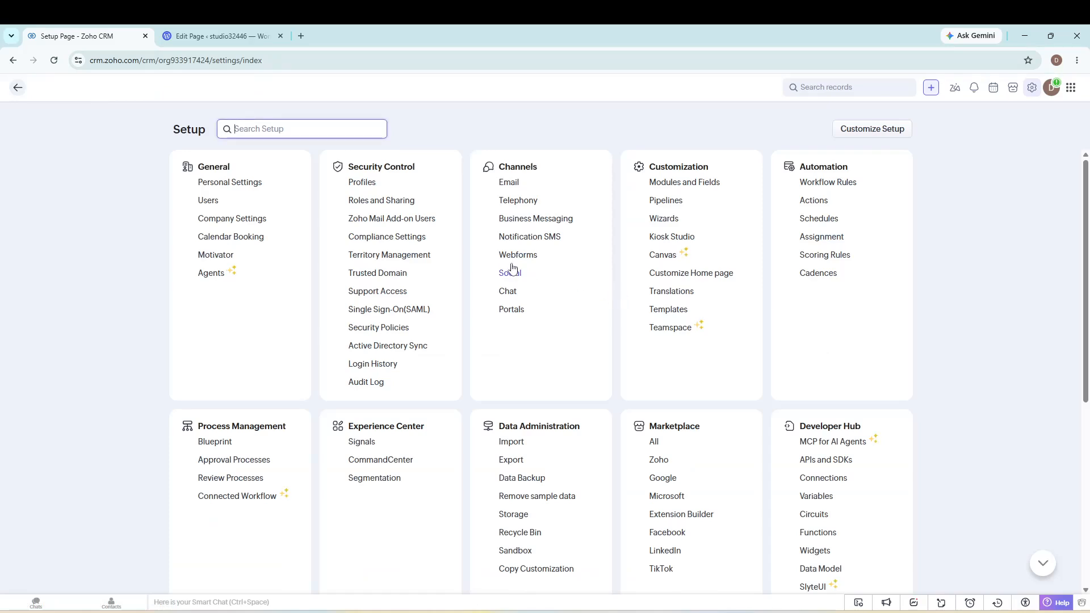
left_click(512, 258)
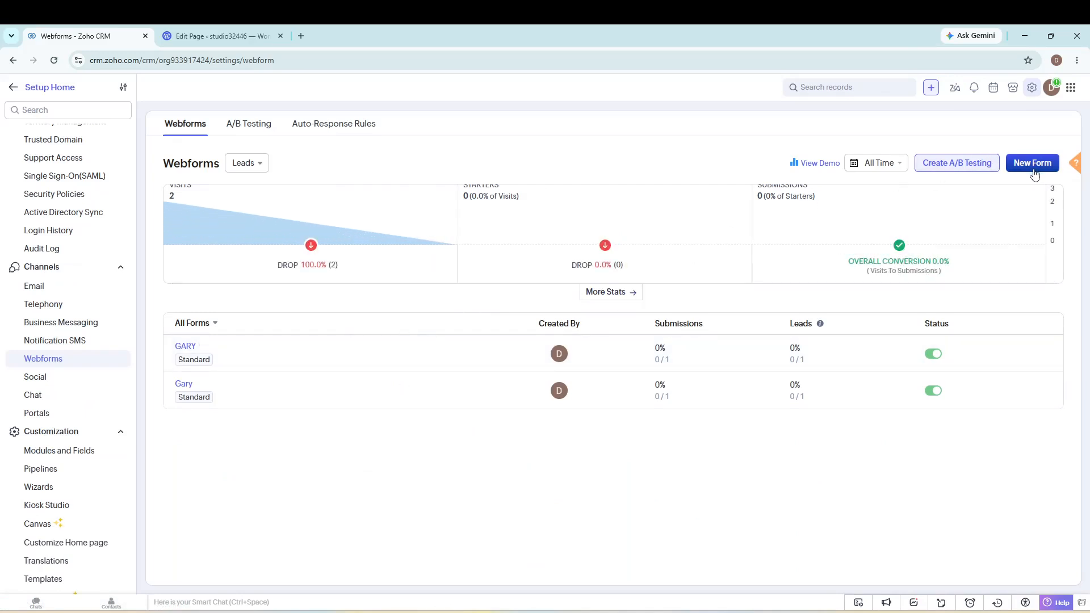
left_click(1032, 164)
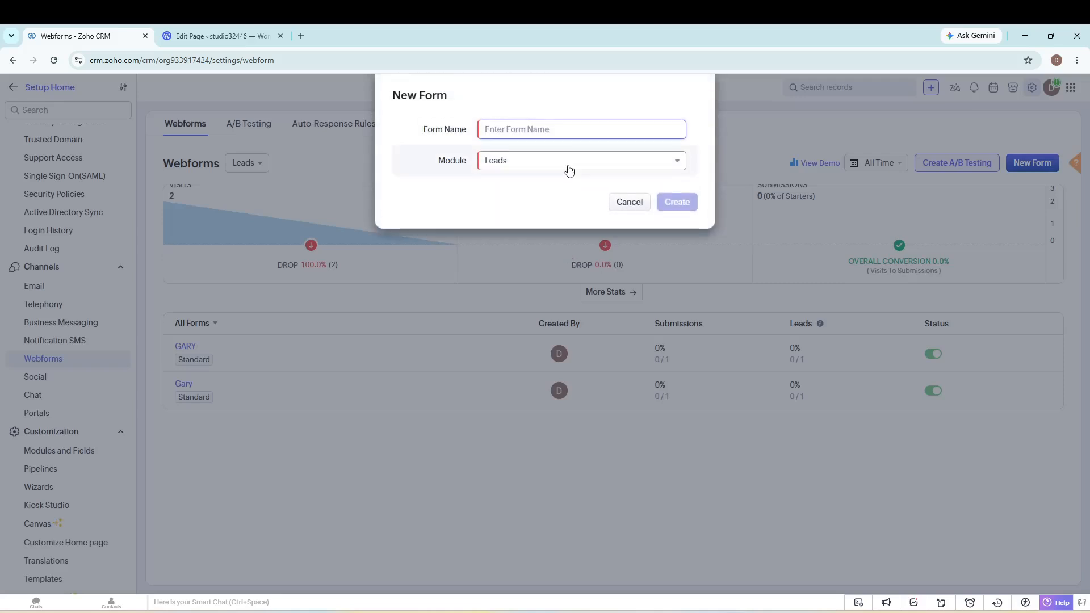
type("gary")
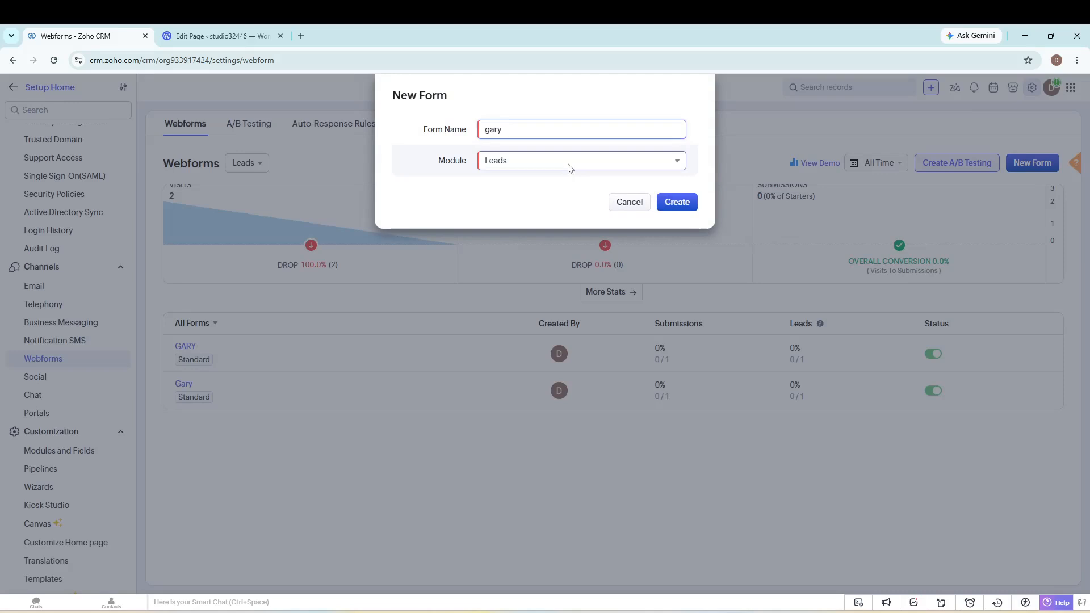
left_click(569, 166)
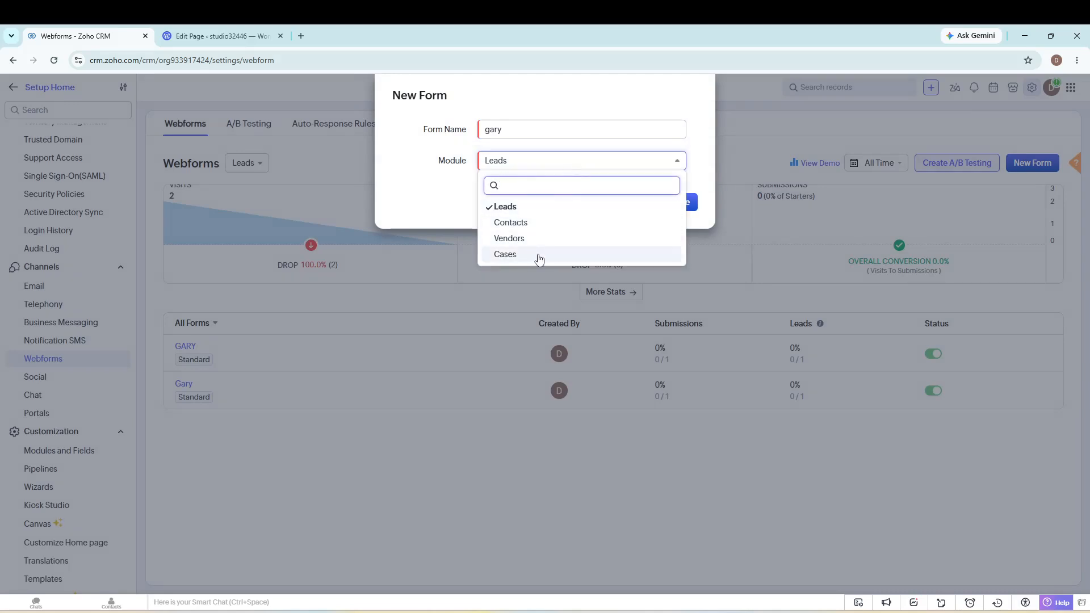
left_click(540, 210)
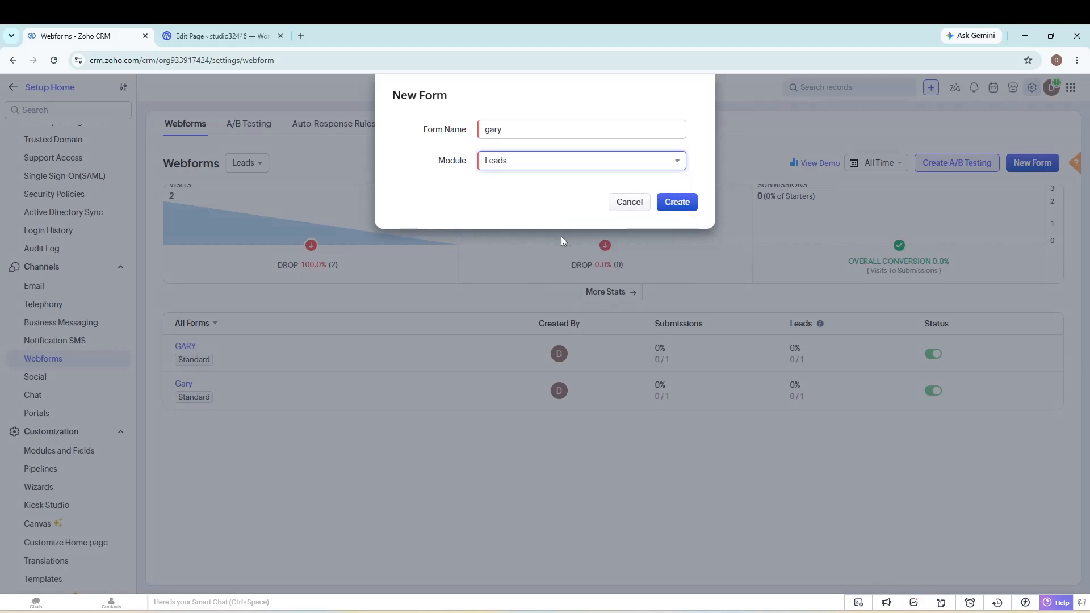
left_click(684, 209)
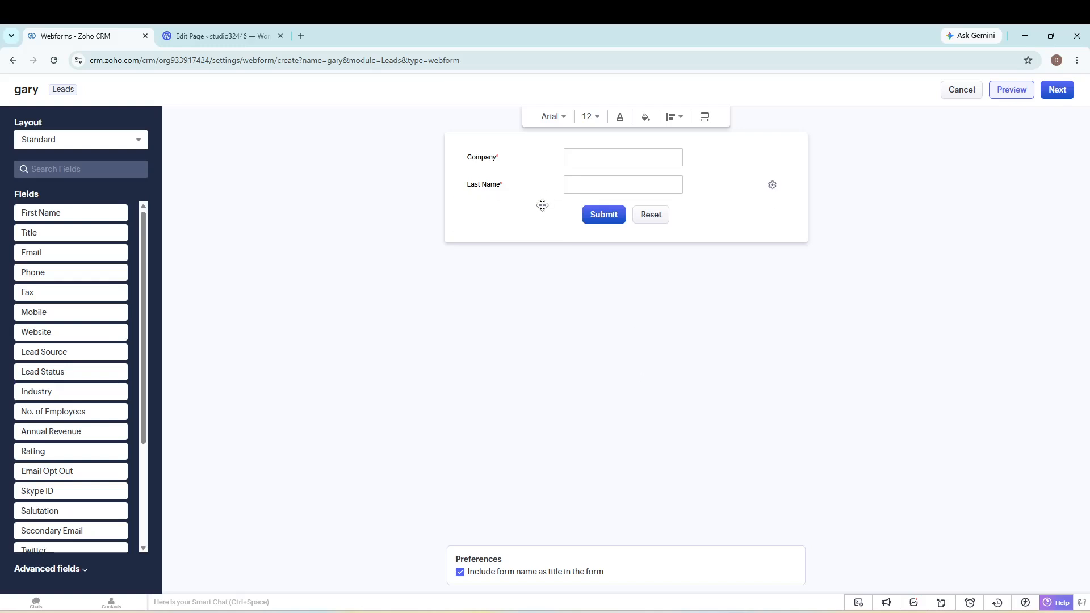
Add Title above Company, First Name above Last Name, and Phone below Last Name in the webform
scroll(34, 347, "down", 1)
scroll(34, 348, "up", 1)
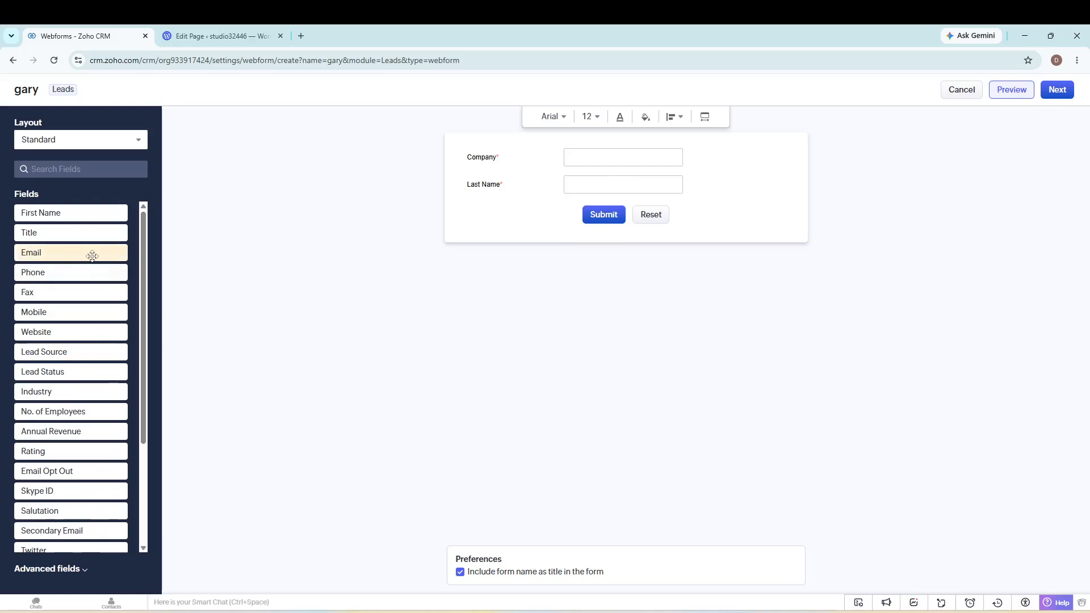
left_click_drag(106, 218, 535, 156)
left_click_drag(69, 212, 513, 204)
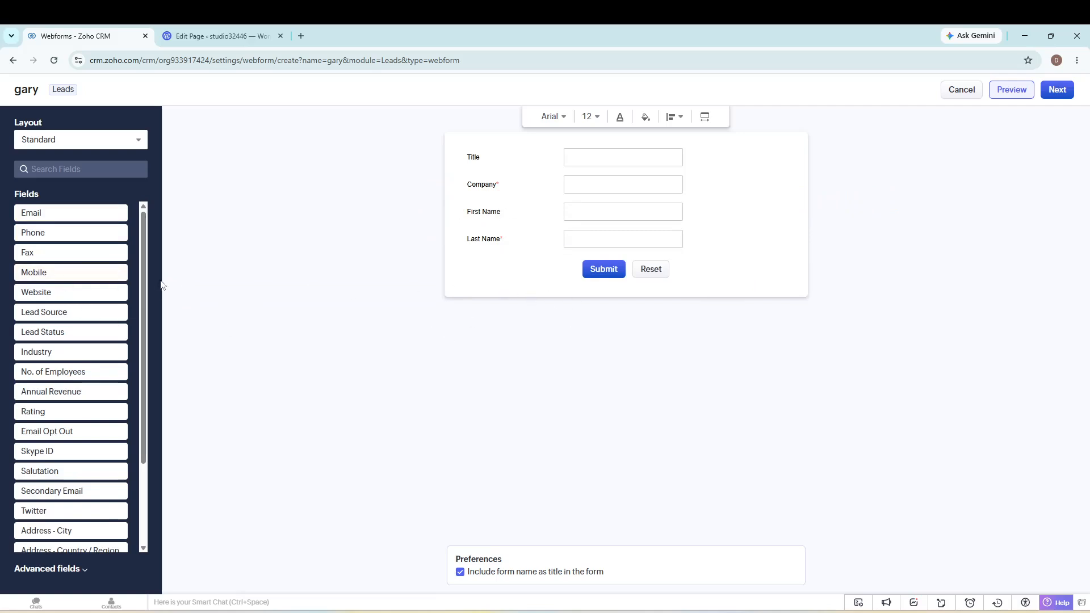
left_click_drag(89, 233, 572, 253)
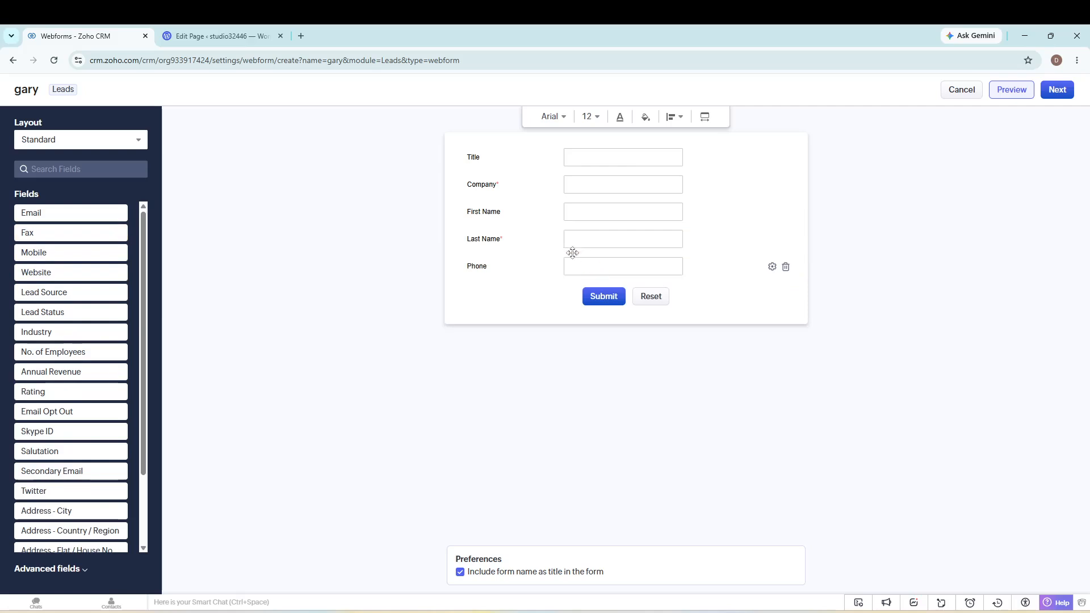
left_click(1055, 91)
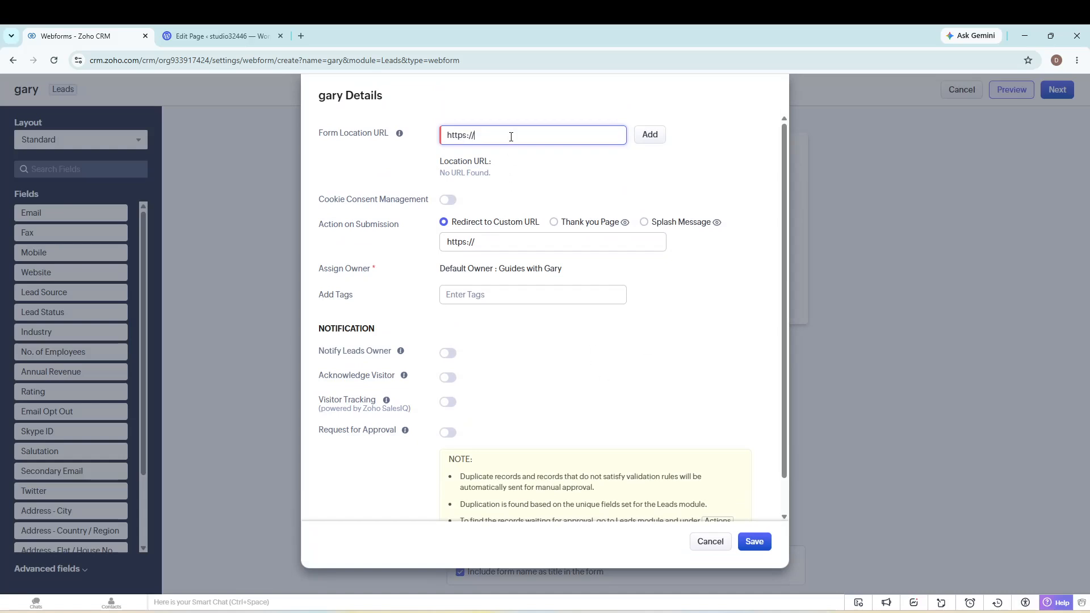
type("wordpress.com")
left_click(517, 246)
type("wordpress.com")
left_click(505, 299)
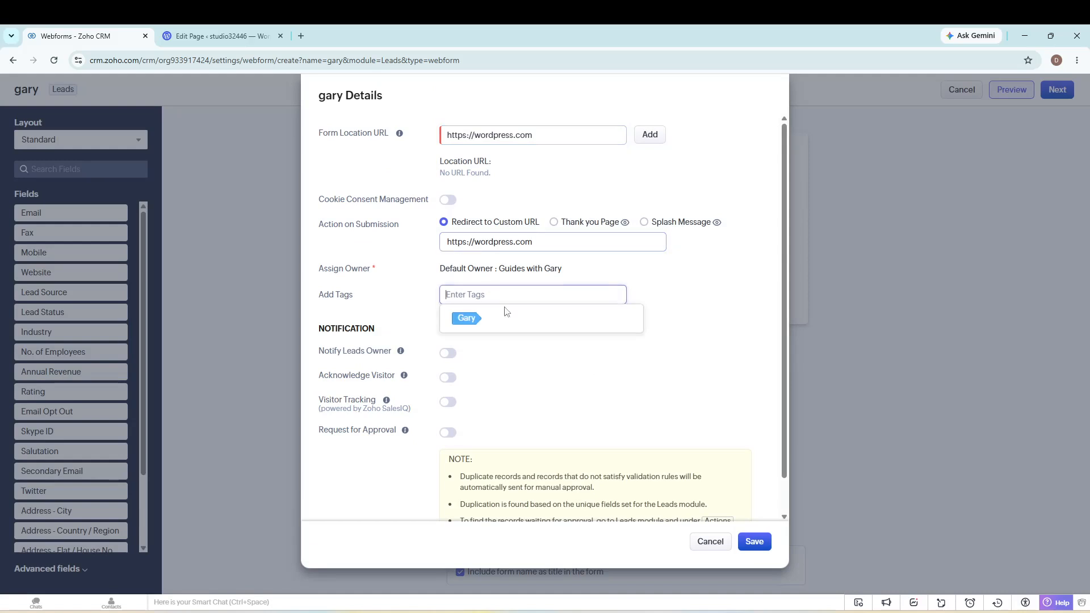
left_click(479, 319)
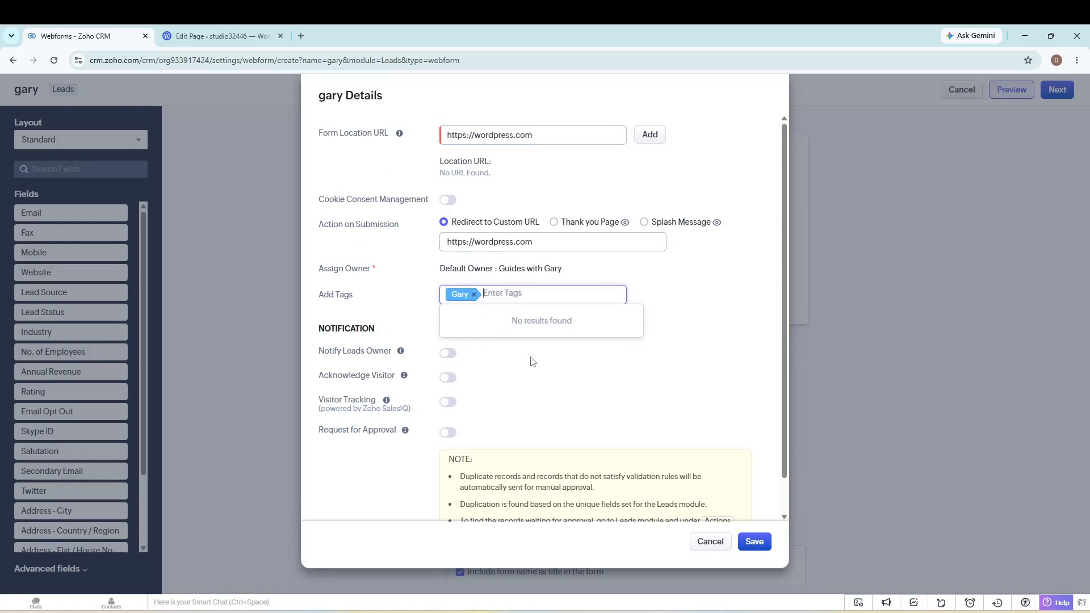
Add the entered URL to the form's location list and save the form details
left_click(755, 541)
scroll(613, 426, "down", 2)
scroll(526, 238, "up", 2)
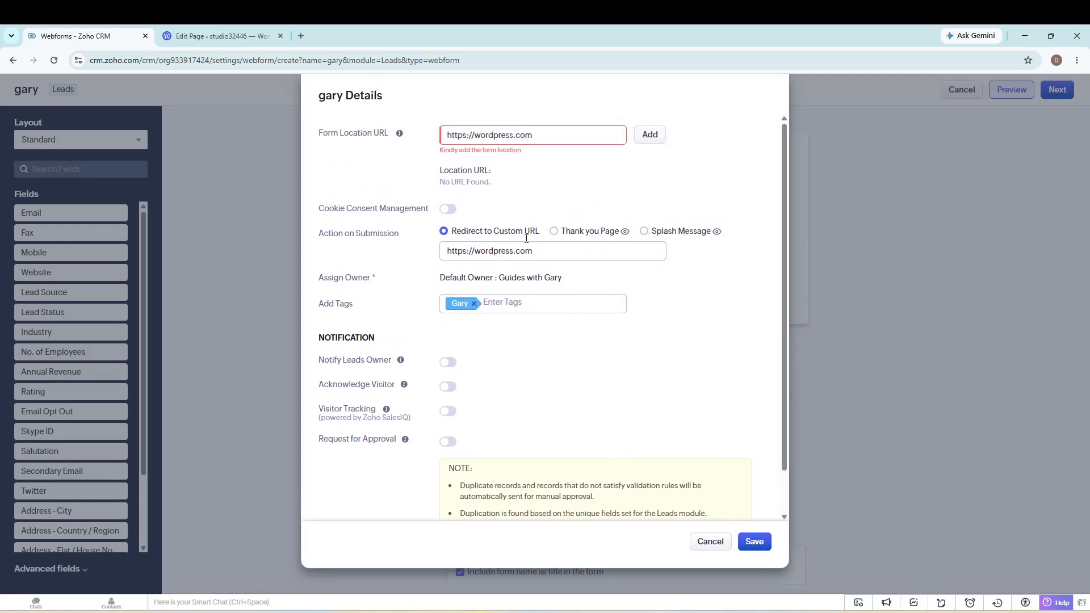
left_click(650, 135)
left_click(755, 541)
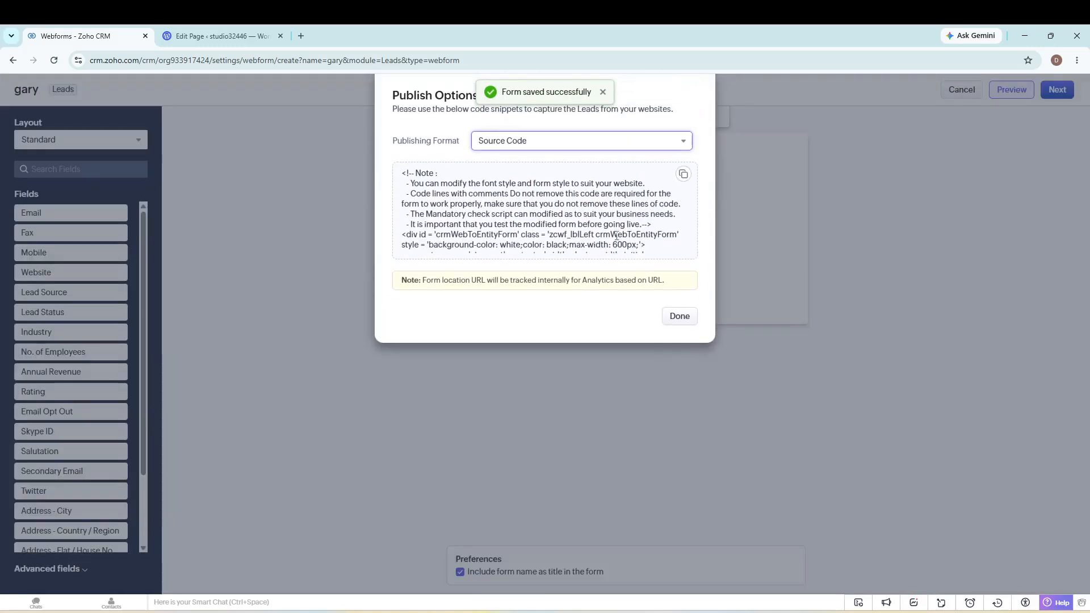
Copy the webform's source code from the publish options and finish publishing
scroll(529, 197, "down", 3)
scroll(534, 205, "up", 3)
scroll(536, 207, "down", 5)
scroll(540, 212, "down", 5)
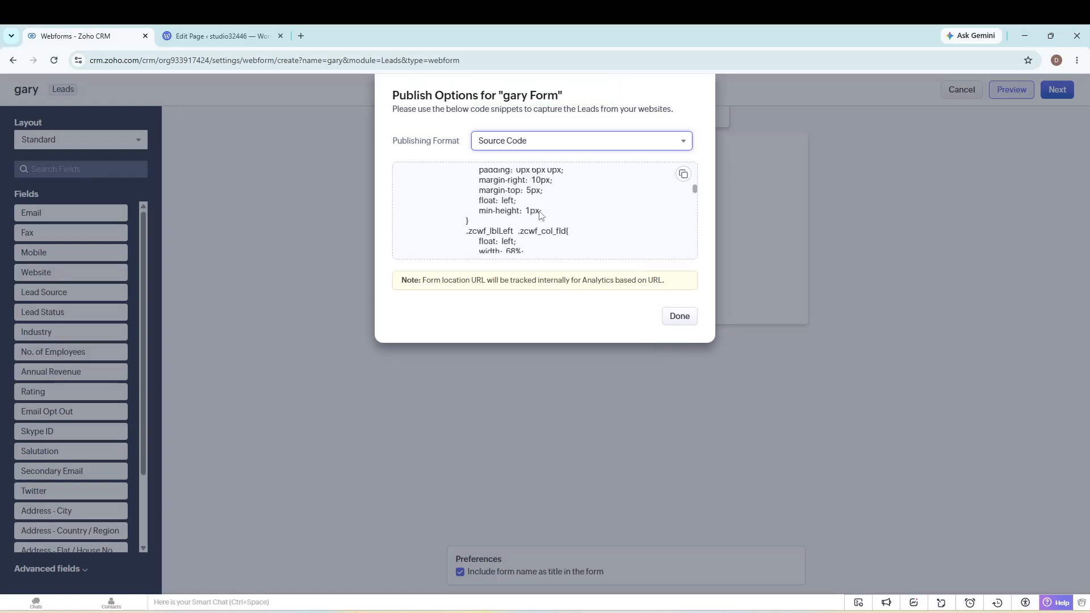
scroll(540, 211, "down", 3)
left_click(681, 176)
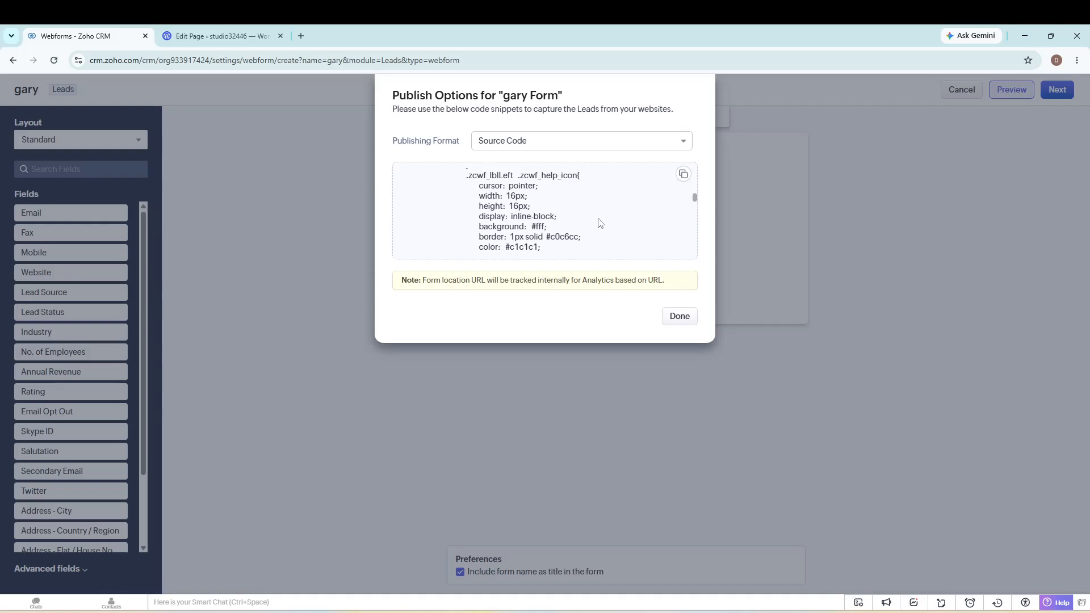
left_click(677, 316)
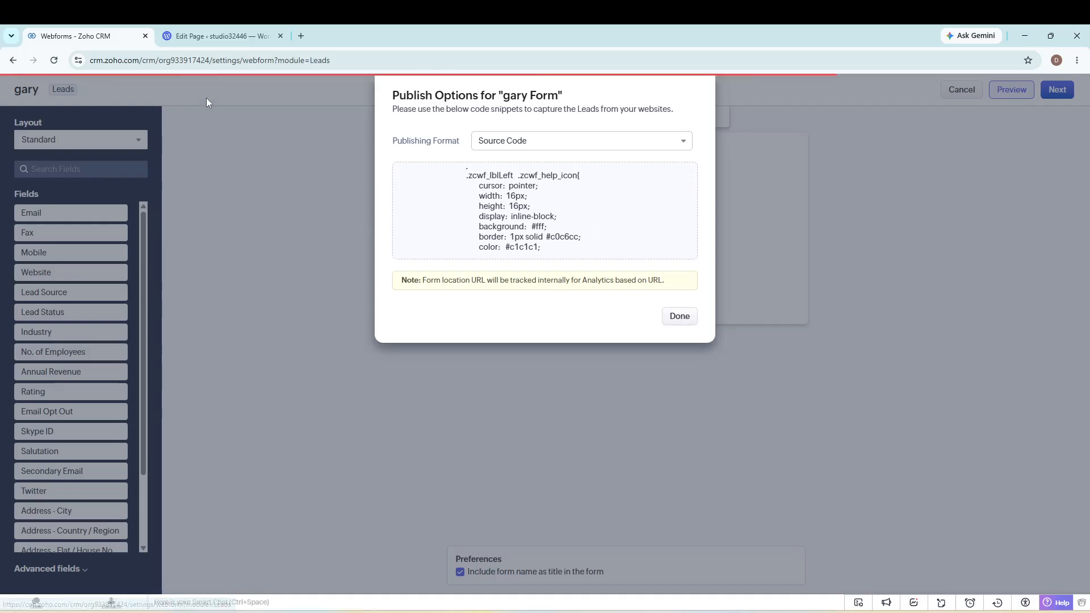
Switch to the WordPress page editor and insert a Custom HTML block into the untitled page
left_click(219, 35)
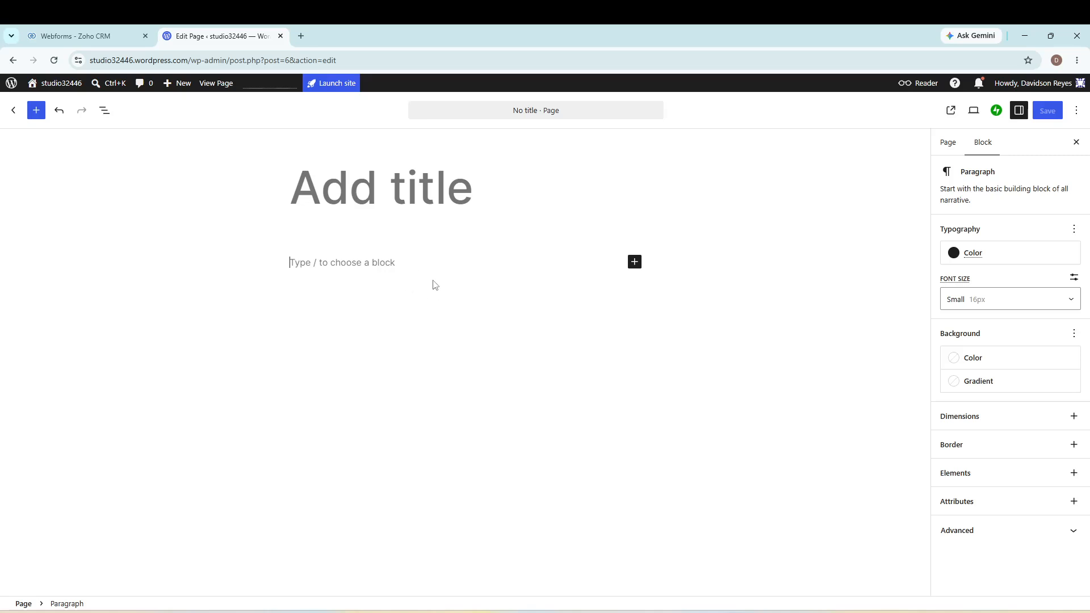
left_click(633, 263)
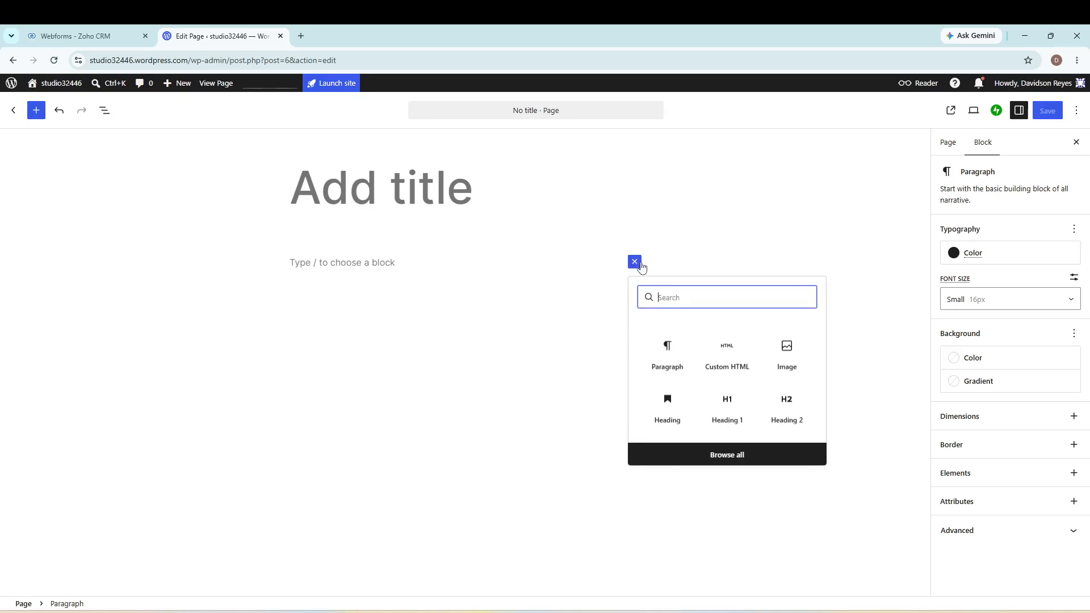
left_click(752, 464)
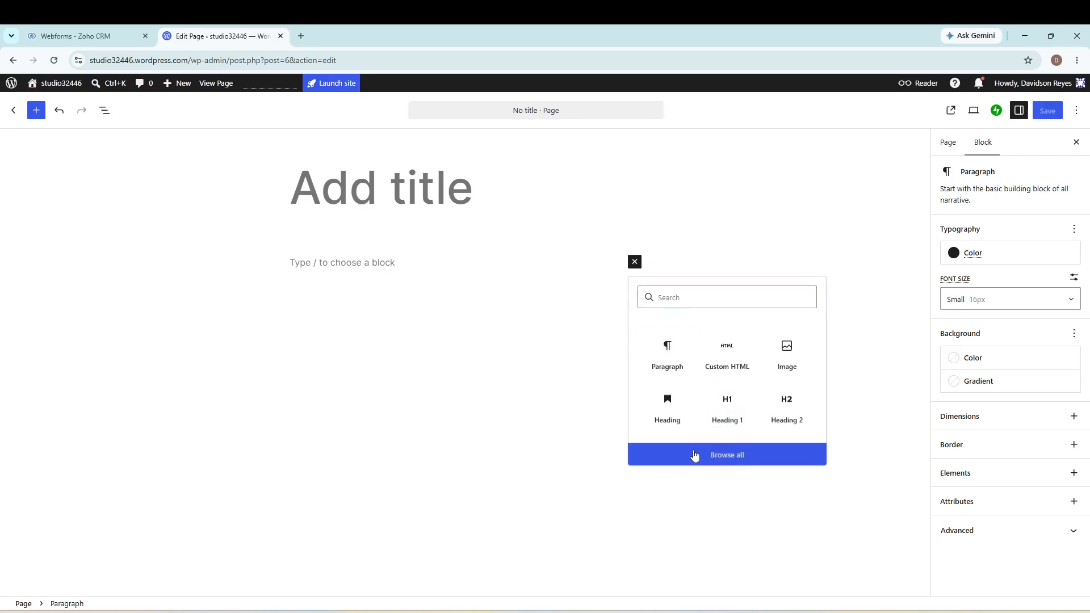
left_click(131, 175)
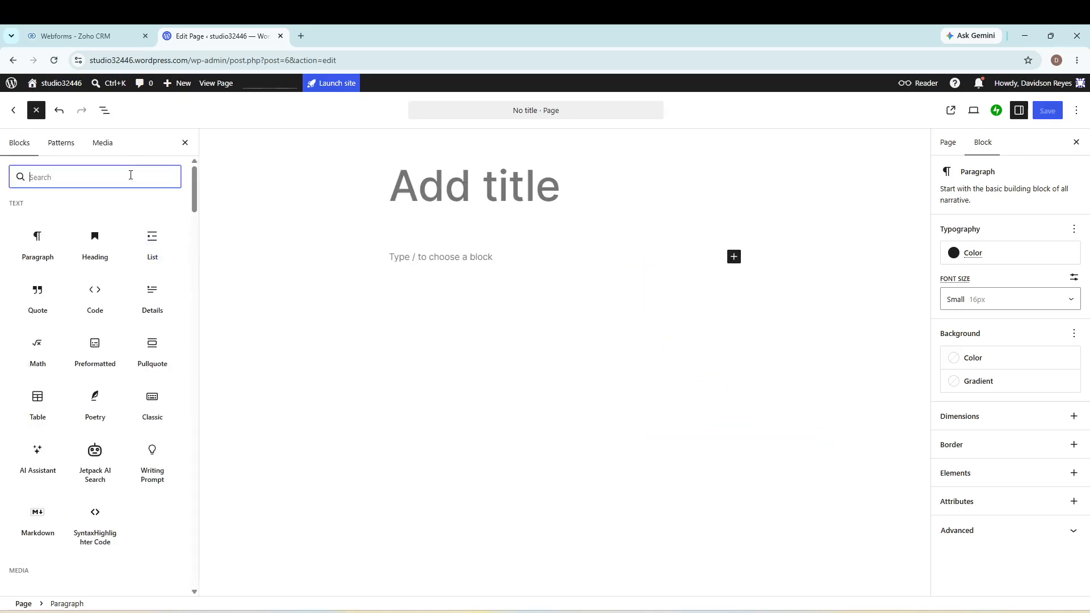
type("html")
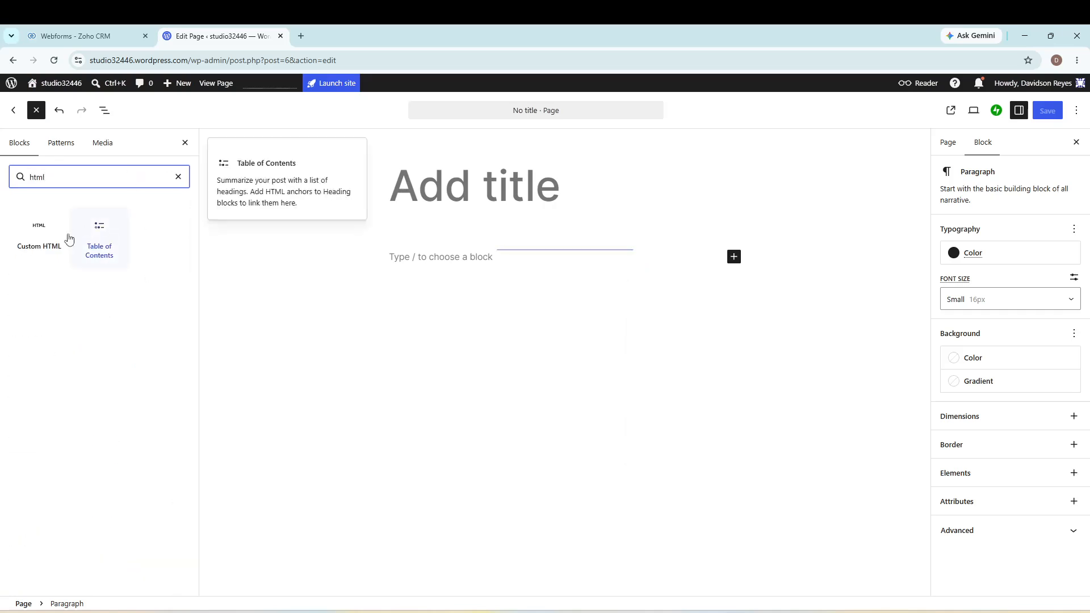
left_click(38, 230)
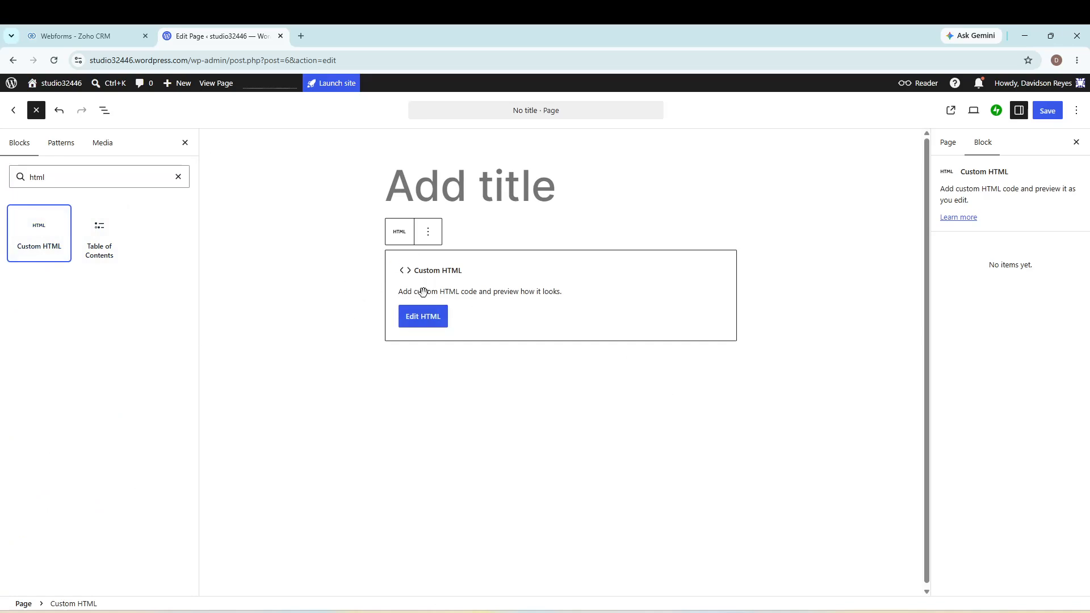
Paste the copied webform code into the Custom HTML block, check the form preview, and update the block
left_click(435, 317)
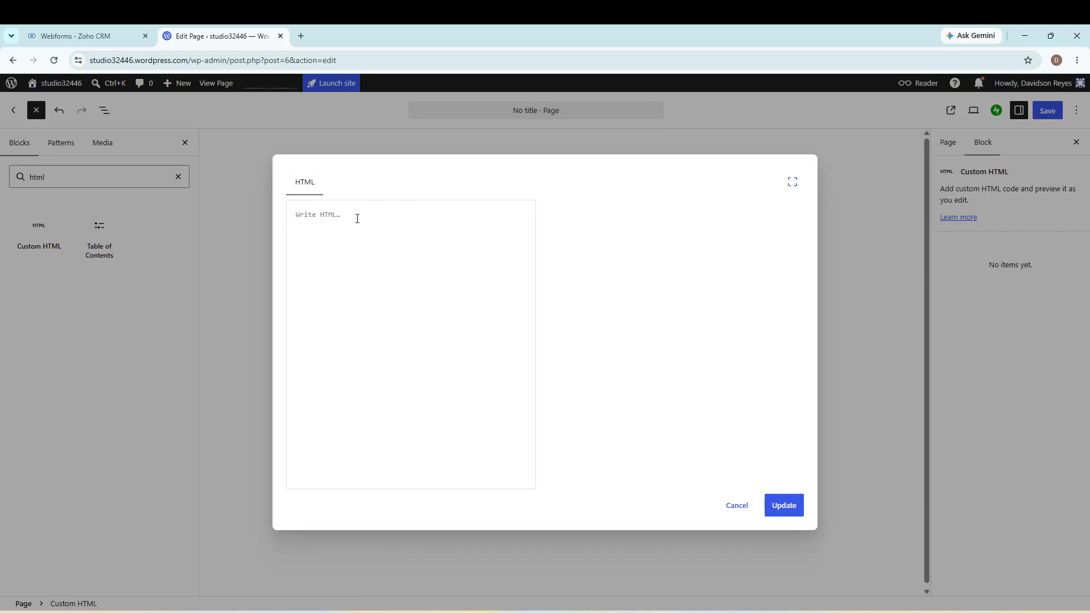
key("ctrl+v")
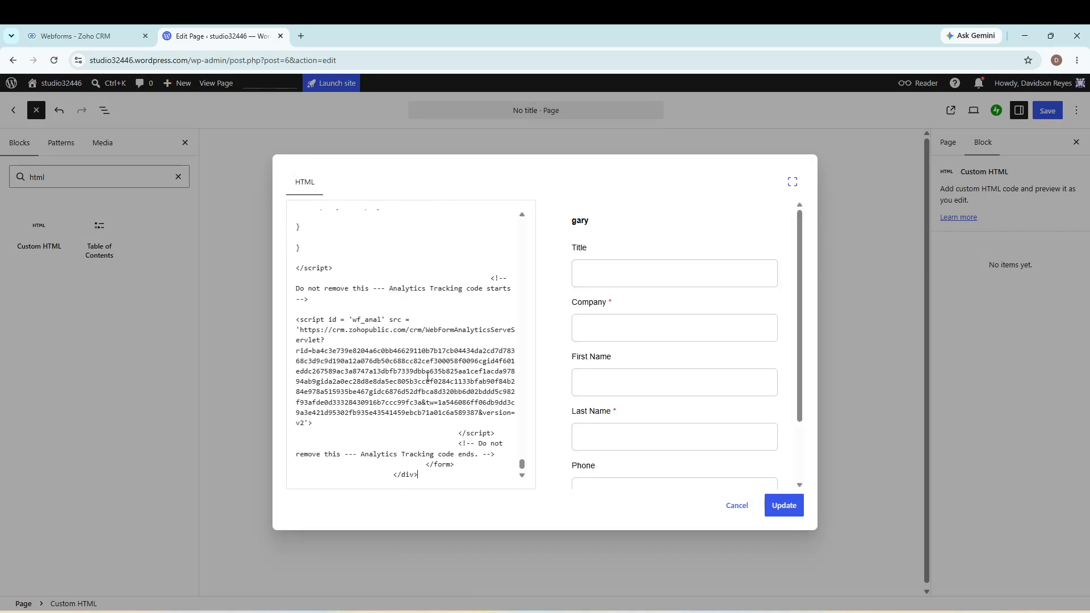
scroll(630, 401, "down", 2)
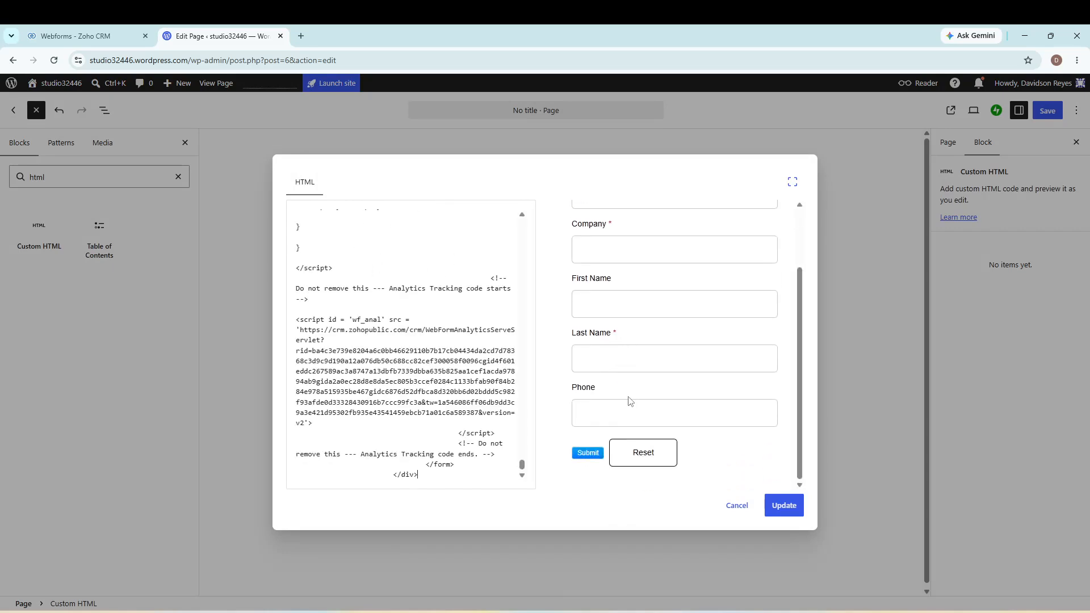
scroll(628, 398, "up", 2)
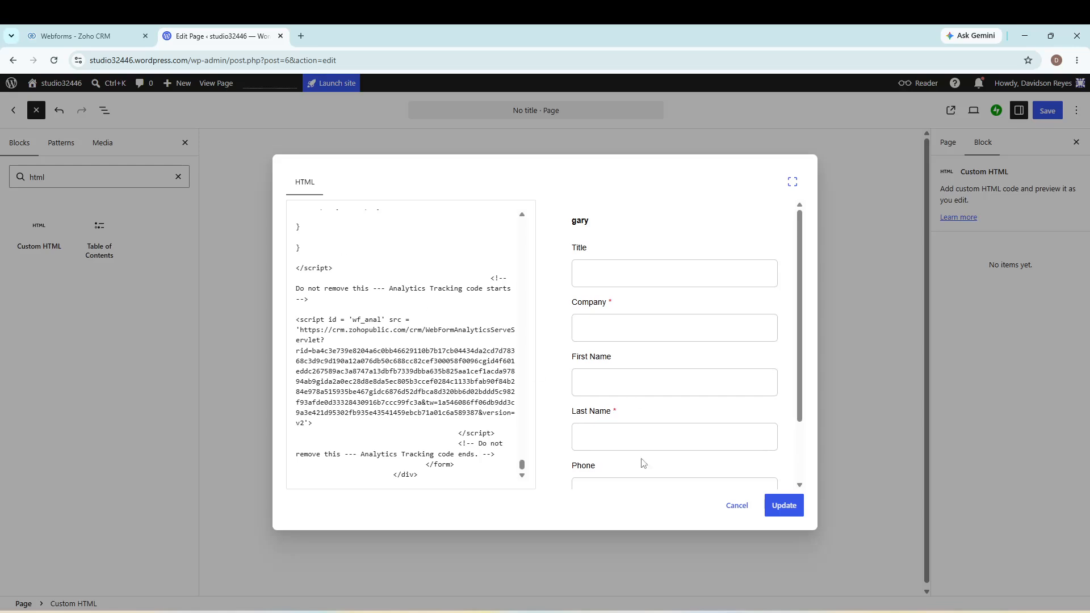
scroll(440, 318, "up", 8)
scroll(630, 346, "down", 2)
scroll(647, 355, "up", 2)
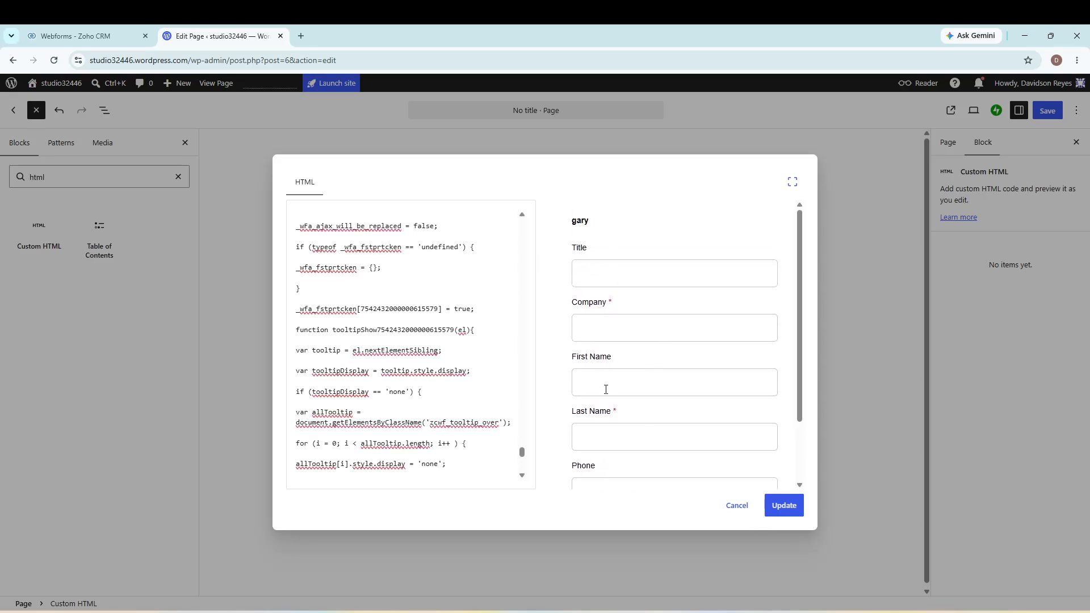
scroll(409, 352, "down", 8)
left_click(781, 503)
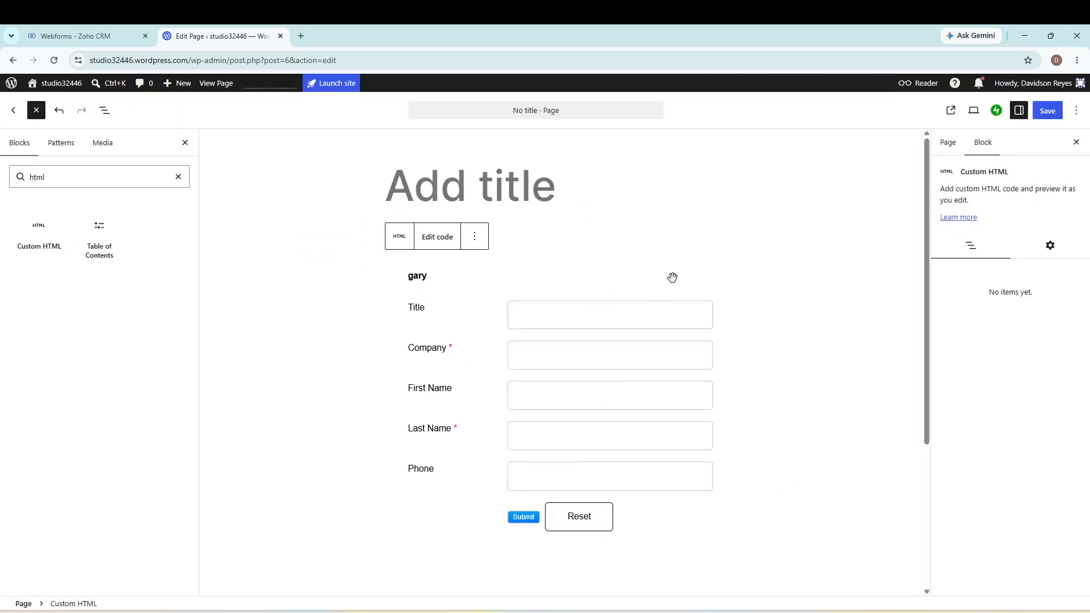
Try text entry in the embedded form's Title field and save the page
left_click(642, 306)
type("ad")
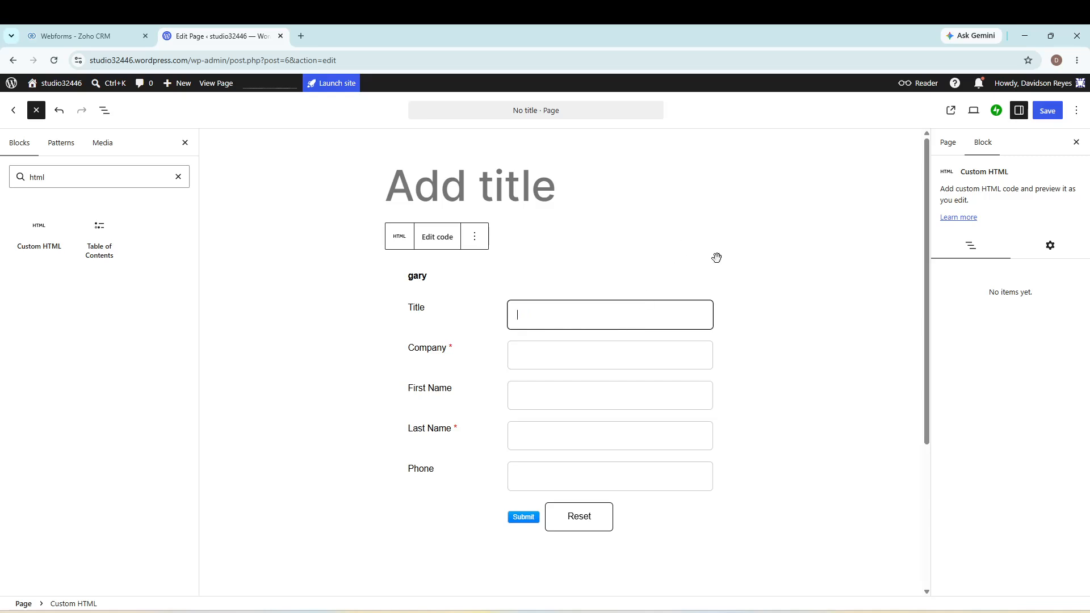
left_click(1042, 114)
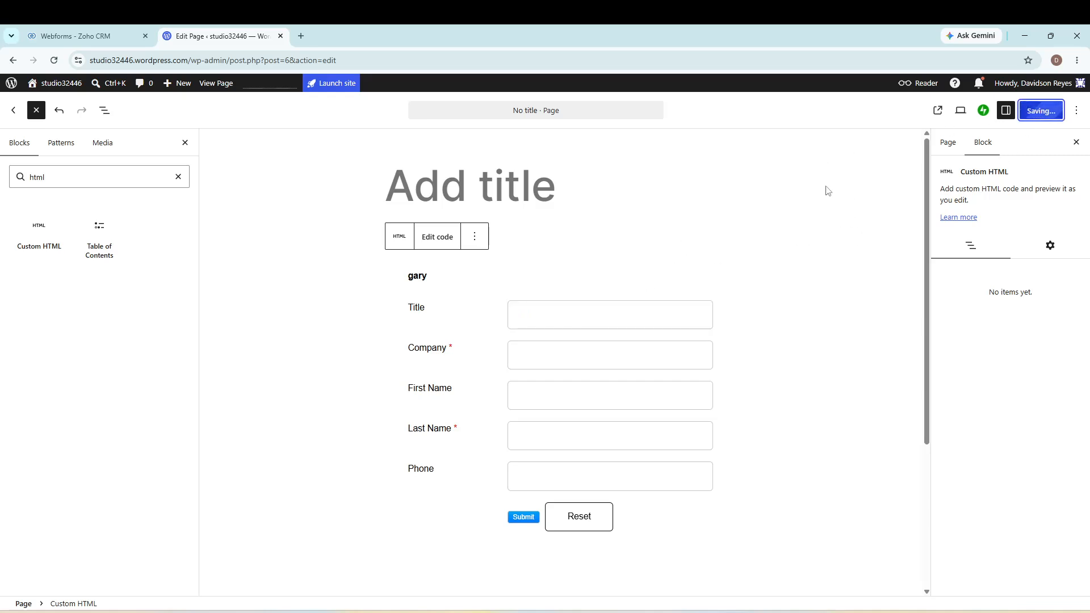